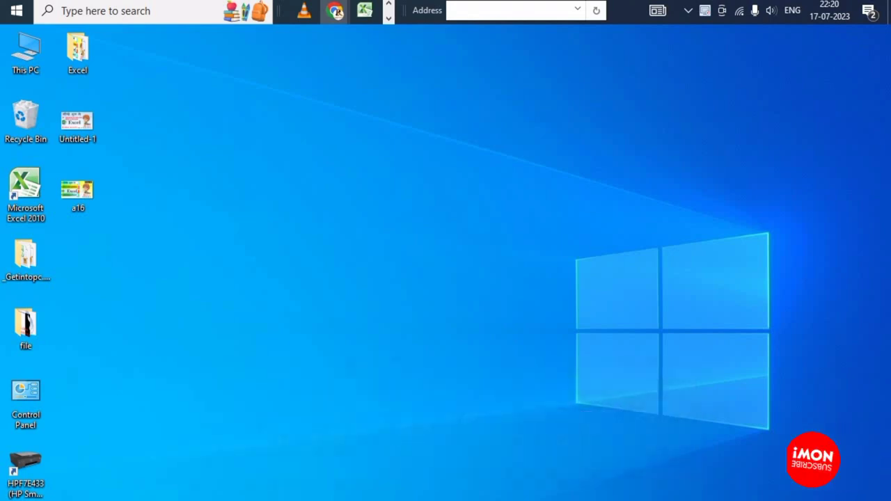
# Step: Switch to the Excel workbook "Book1 data entry" and bring up the Sum Avg sheet enlarged to 130%
pyautogui.click(364, 11)
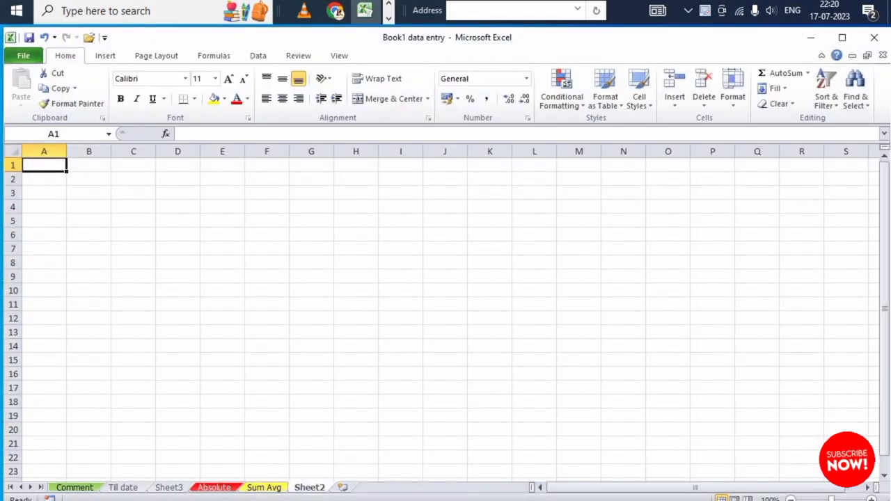
pyautogui.hotkey('ctrl', 'pageup')
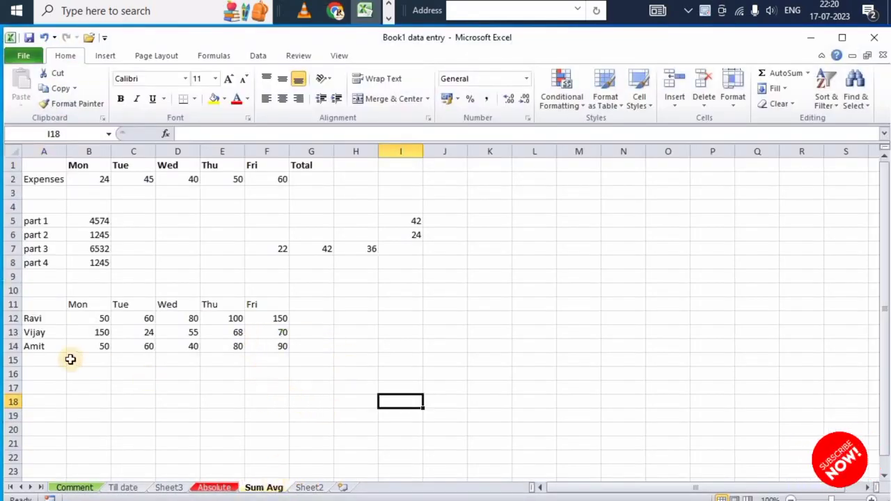
pyautogui.keyDown('ctrl'); pyautogui.scroll(2, 70, 359); pyautogui.keyUp('ctrl')
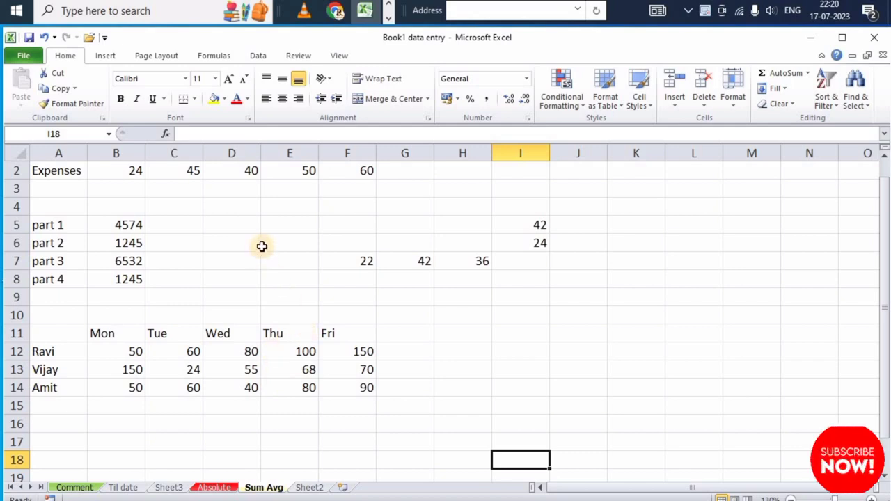
pyautogui.scroll(1, 261, 246)
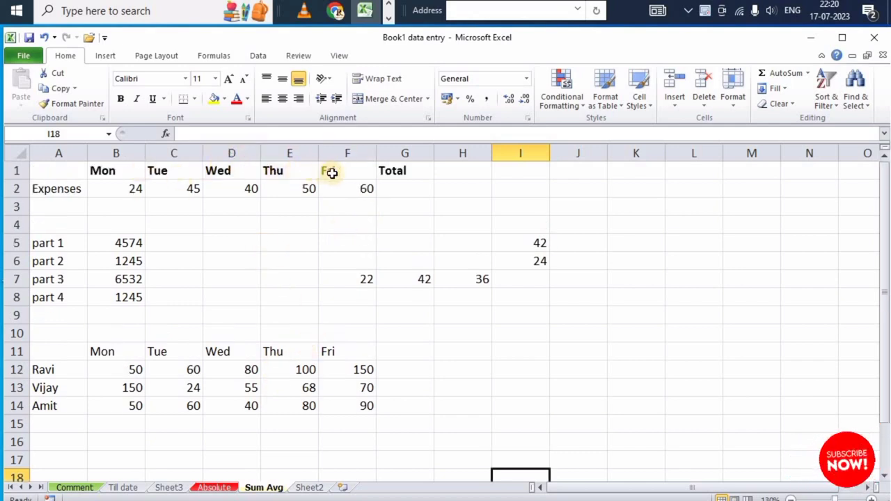
# Step: Enter a SUM formula in G2 that totals the Monday to Friday expenses in B2:F2
pyautogui.click(398, 193)
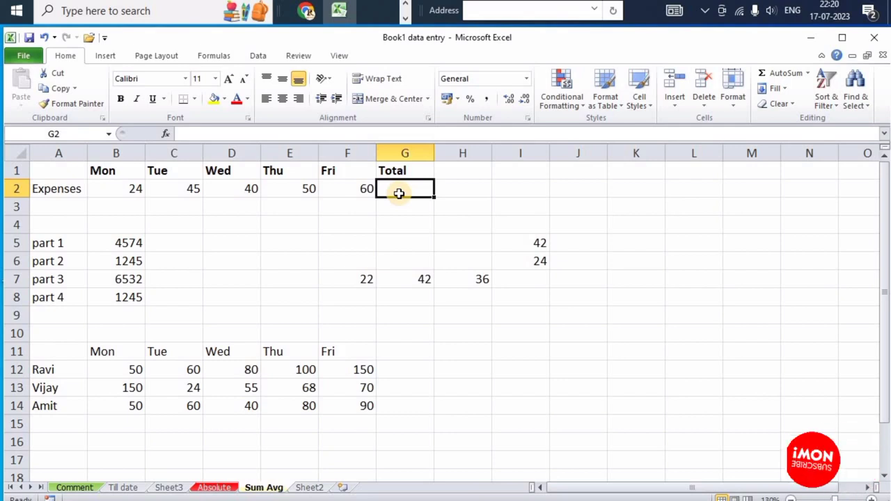
pyautogui.write('=')
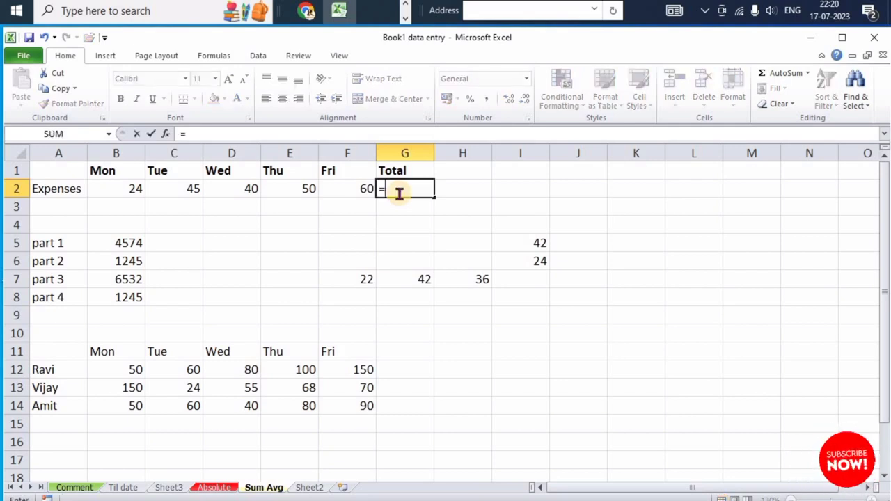
pyautogui.write('su')
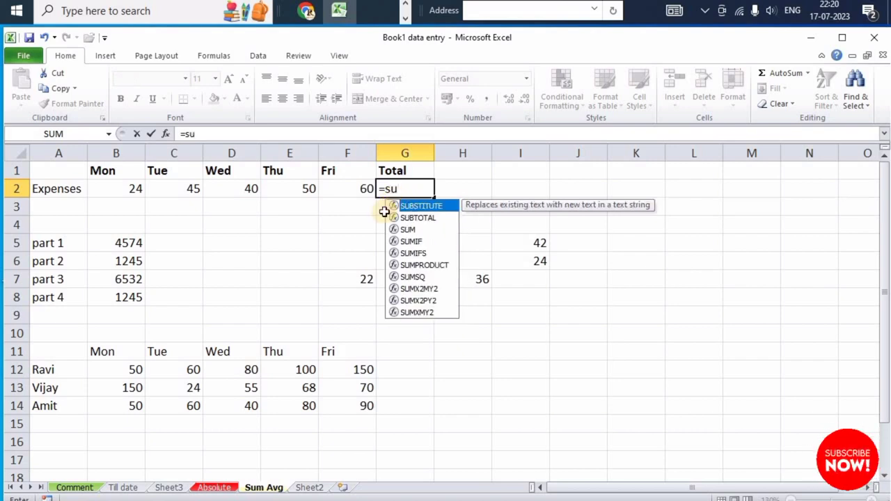
pyautogui.write('m')
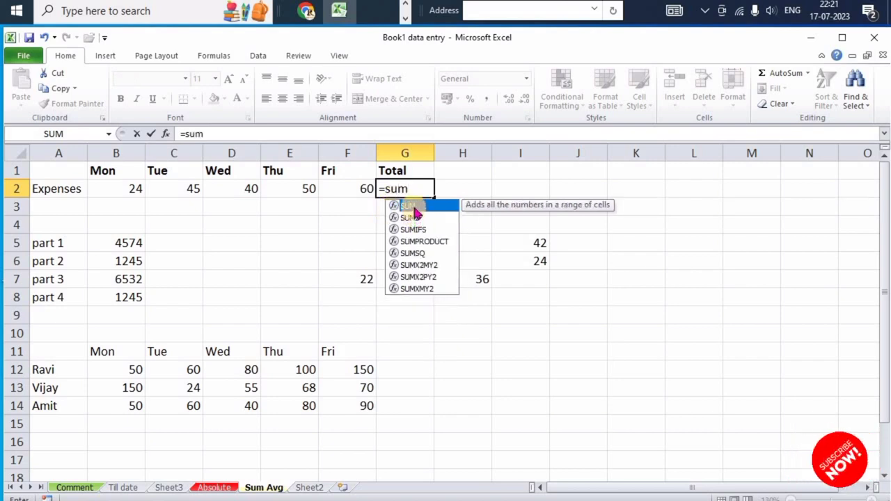
pyautogui.doubleClick(412, 206)
pyautogui.click(110, 189)
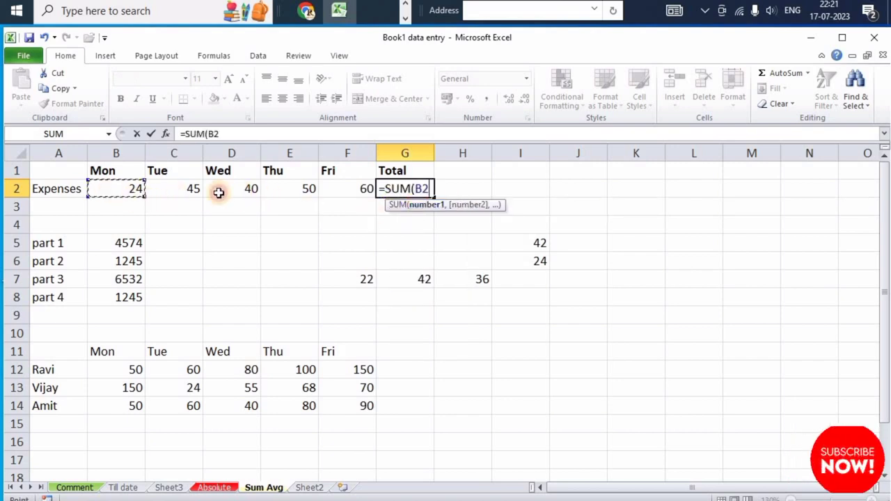
pyautogui.moveTo(219, 193); pyautogui.dragTo(348, 195)
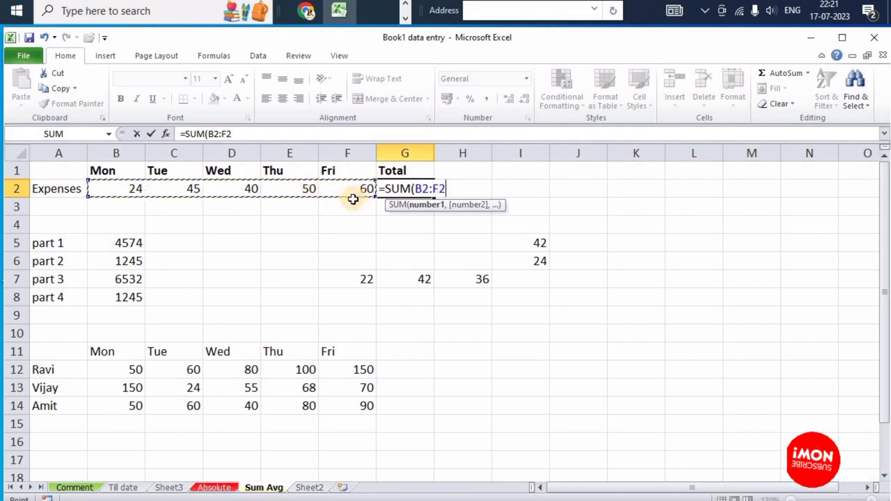
pyautogui.press('Return')
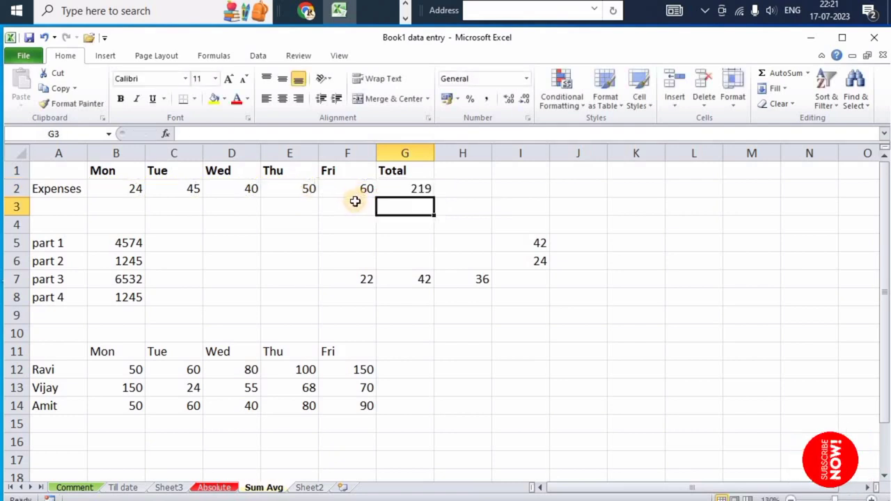
# Step: Clear the Expenses total in G2 and recalculate it with AutoSum over B2:F2
pyautogui.click(427, 188)
pyautogui.press('Delete')
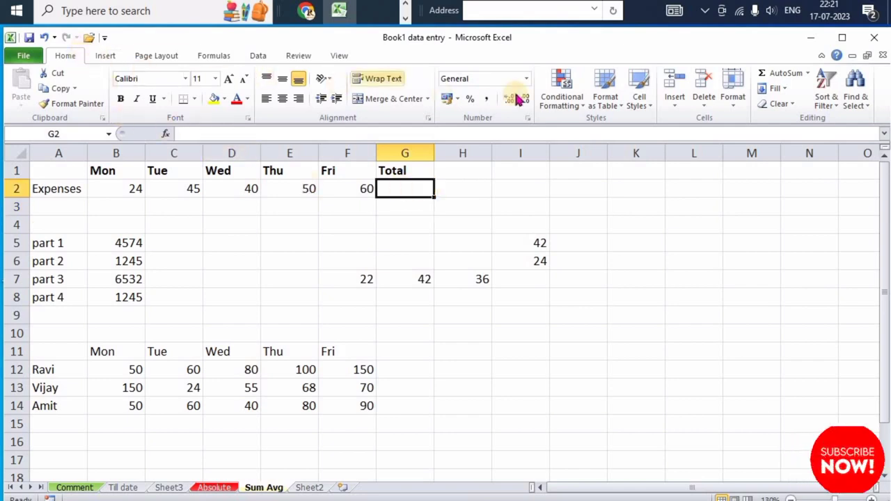
pyautogui.click(778, 76)
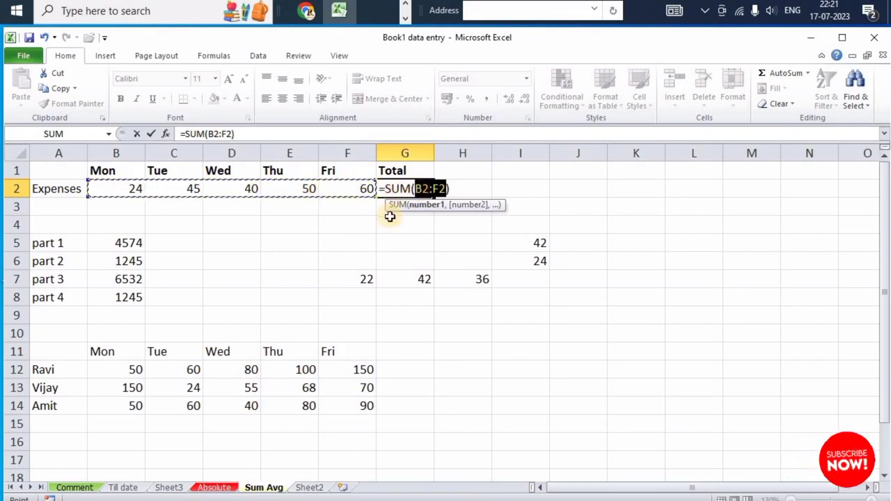
pyautogui.press('Return')
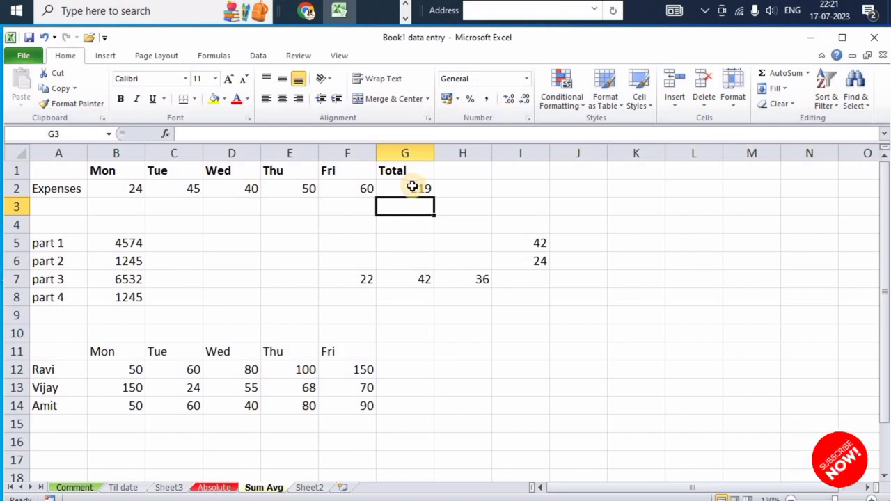
# Step: Total the part 1 to part 4 values in B5:B8 with AutoSum in cell B9
pyautogui.click(130, 244)
pyautogui.press('Down')
pyautogui.press('Down')
pyautogui.press('Down')
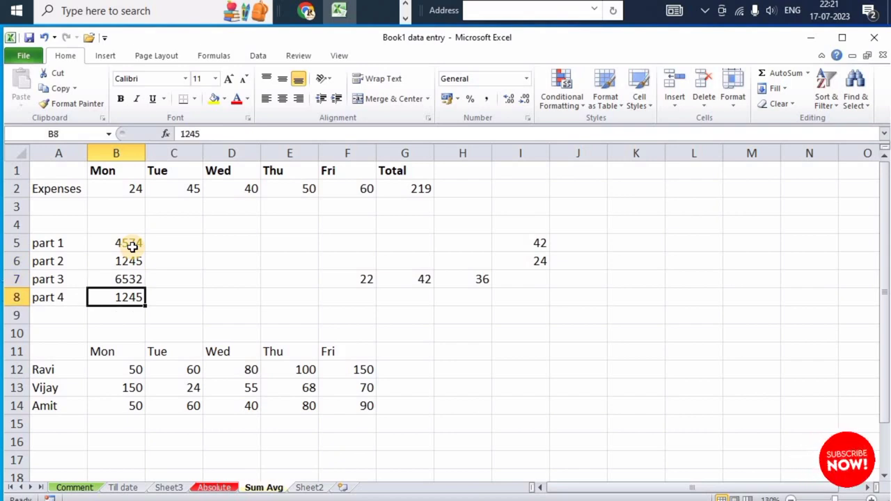
pyautogui.click(124, 313)
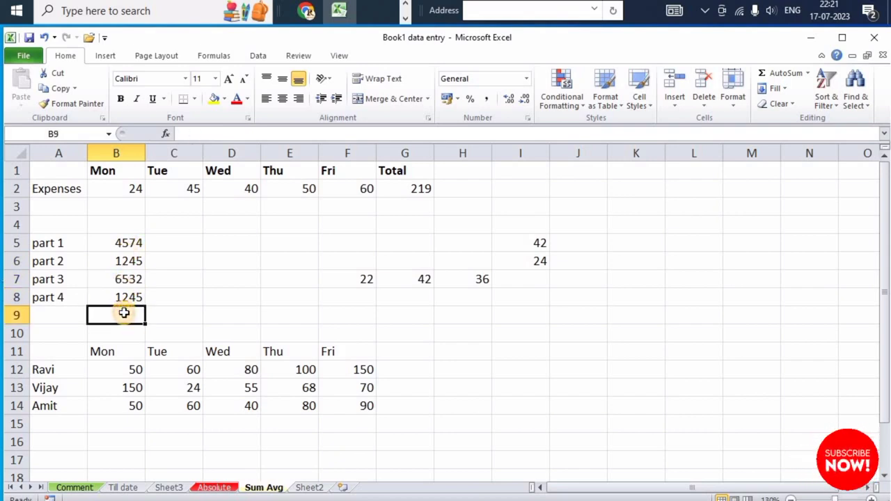
pyautogui.click(784, 74)
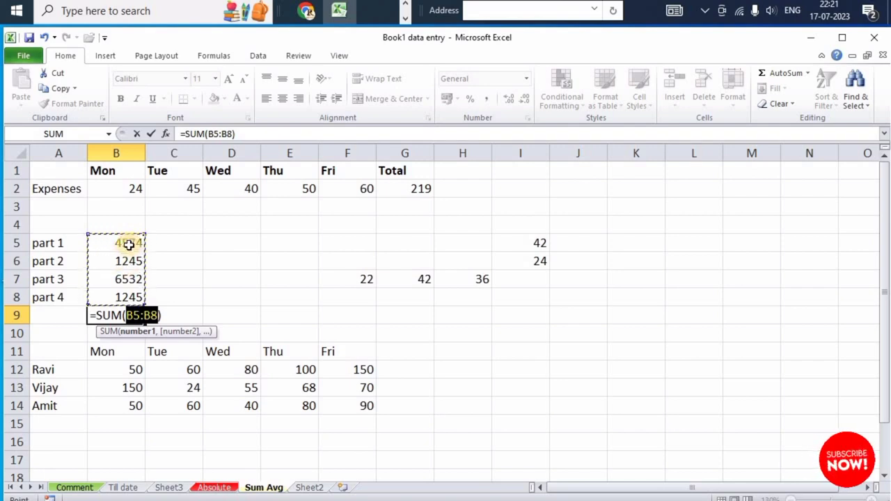
pyautogui.press('Return')
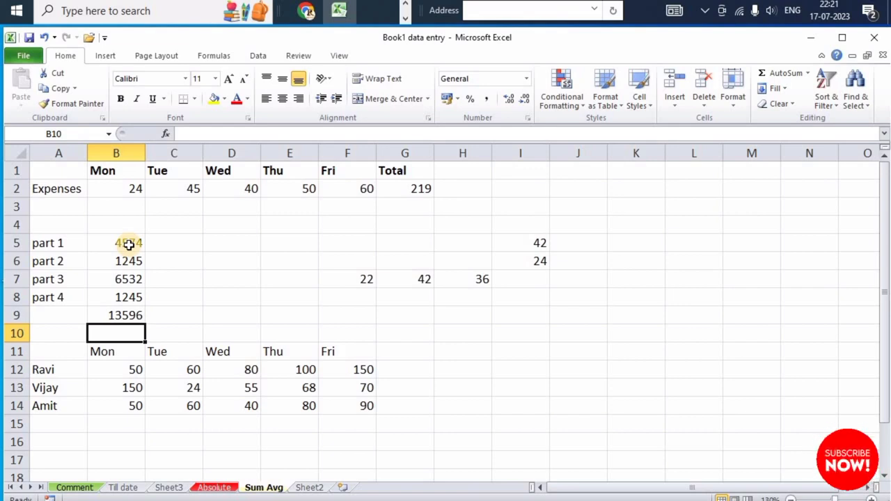
# Step: Insert an AutoSum in I7 and change its range to F7:H7 so it totals the row
pyautogui.click(526, 279)
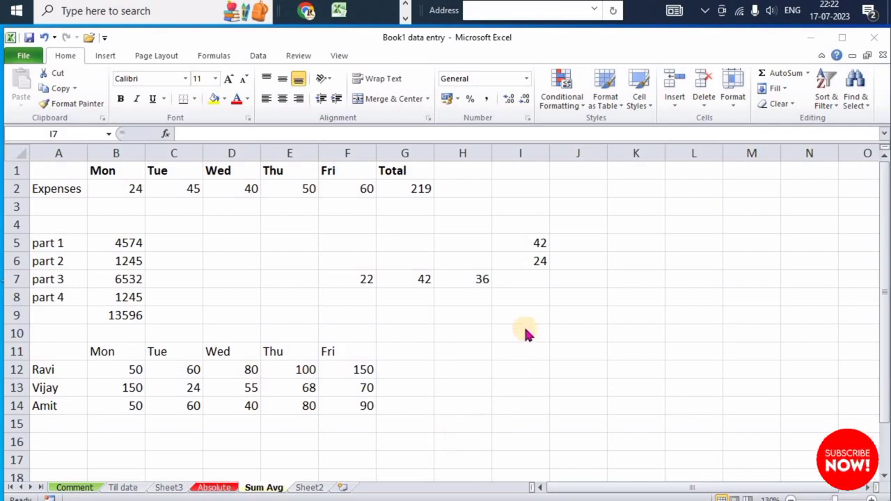
pyautogui.click(501, 286)
pyautogui.click(786, 73)
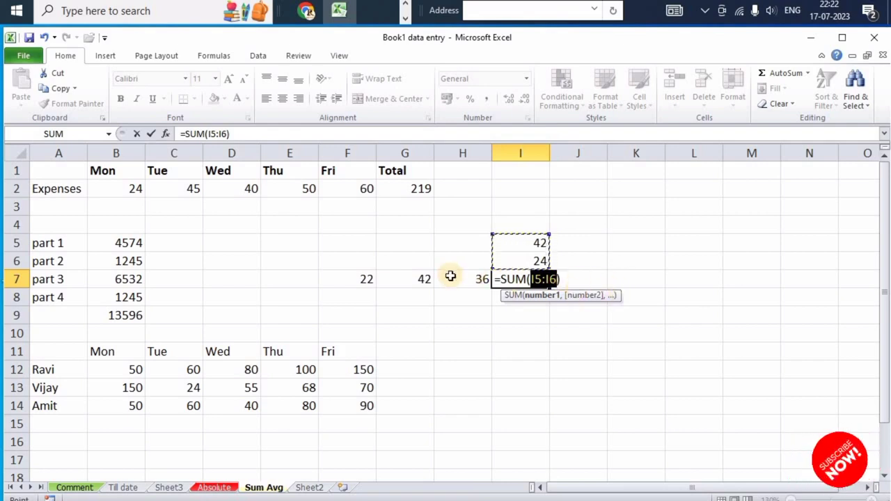
pyautogui.click(473, 281)
pyautogui.moveTo(474, 281); pyautogui.dragTo(372, 280)
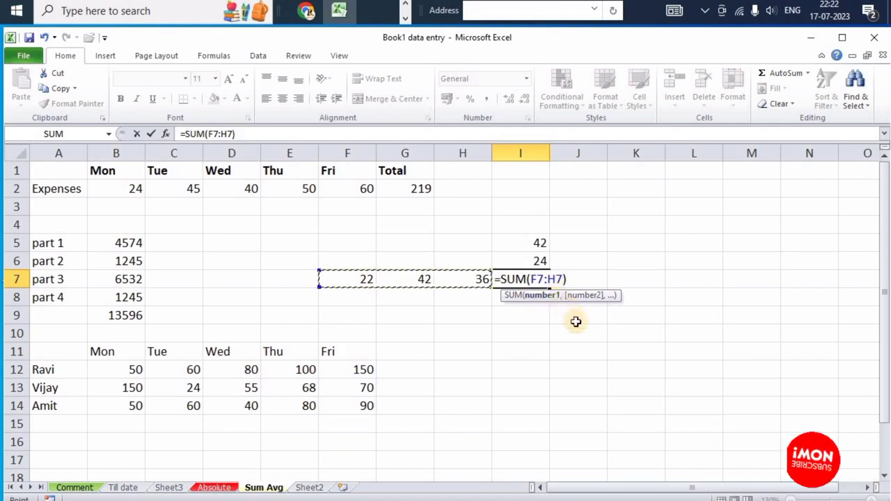
pyautogui.press('Return')
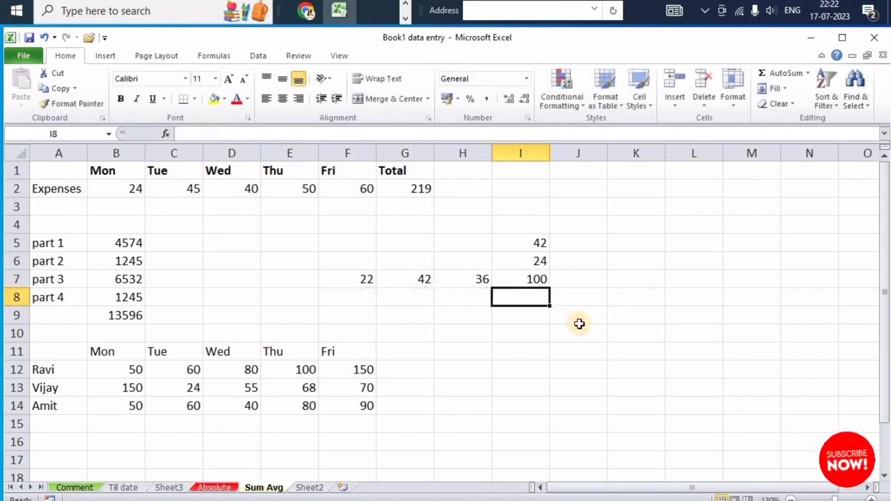
# Step: Replace the formula in I7 with an AutoSum of I5:I6, and clear the cell again
pyautogui.click(541, 279)
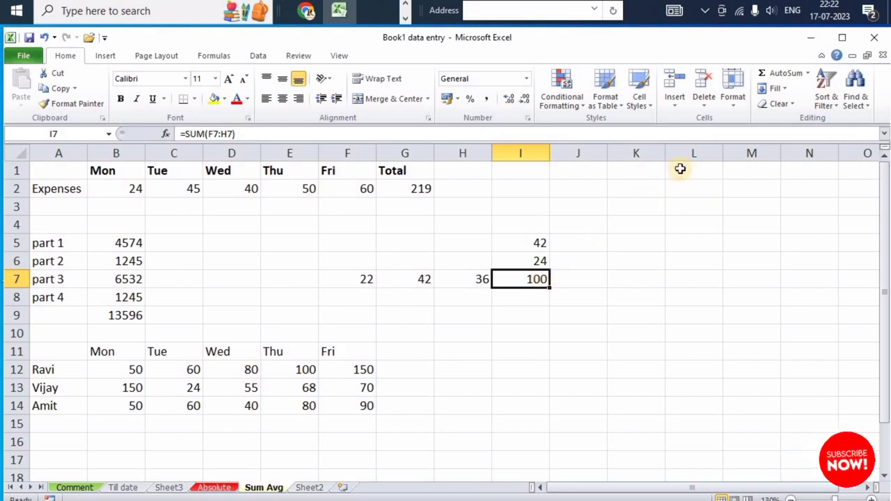
pyautogui.click(779, 74)
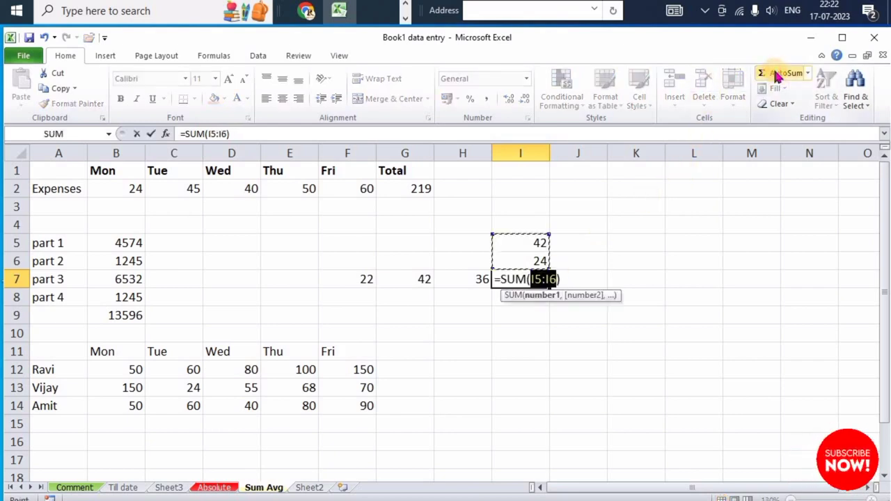
pyautogui.press('Return')
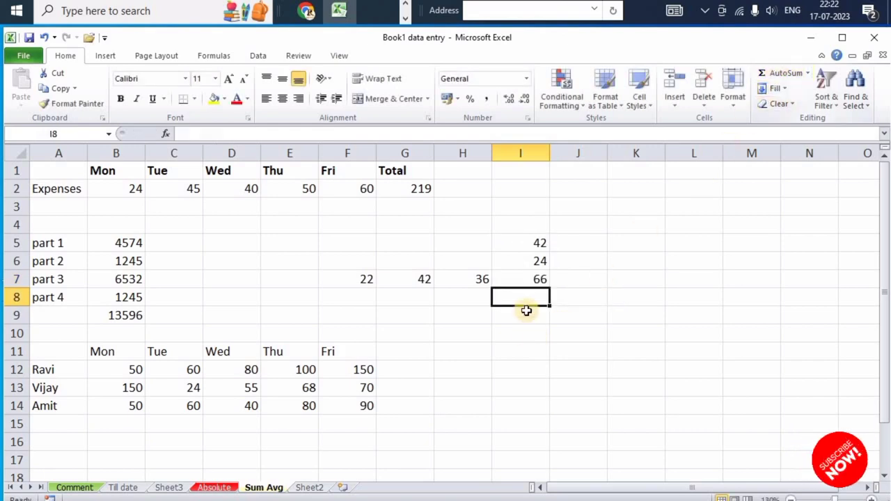
pyautogui.click(544, 277)
pyautogui.press('Delete')
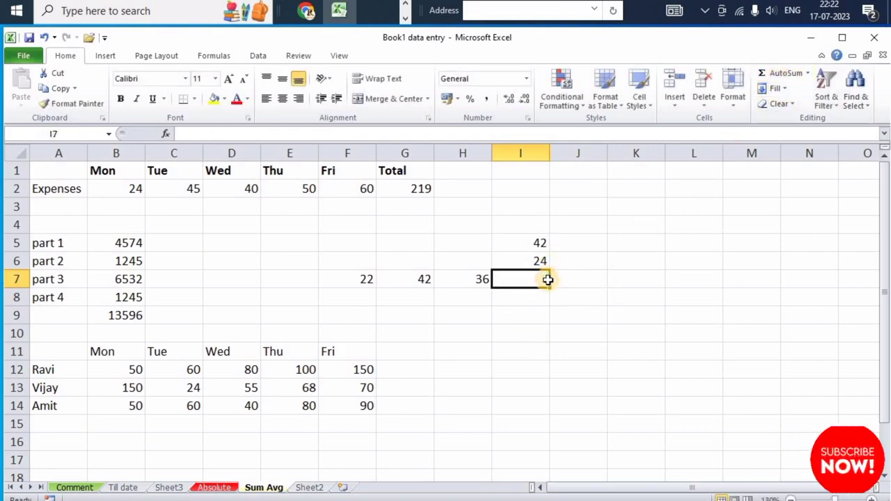
# Step: Clear the Expenses total in G2 and enter the sum of the Monday to Friday expenses again
pyautogui.click(400, 189)
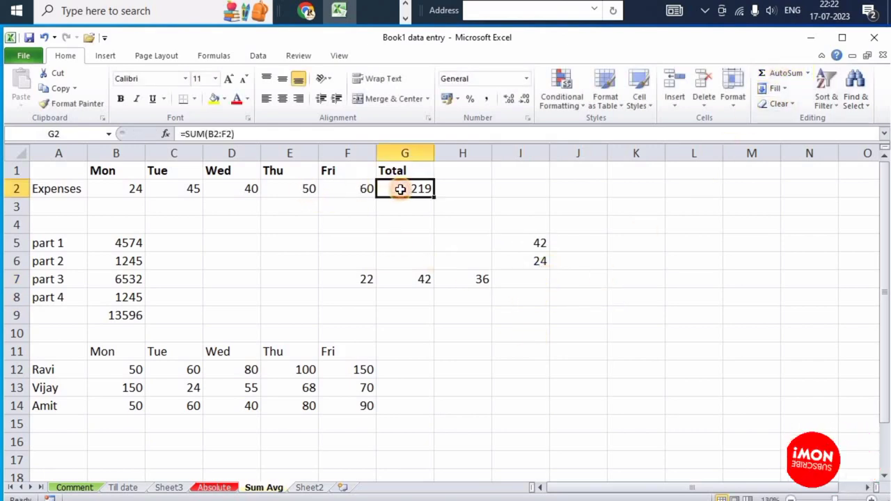
pyautogui.press('Delete')
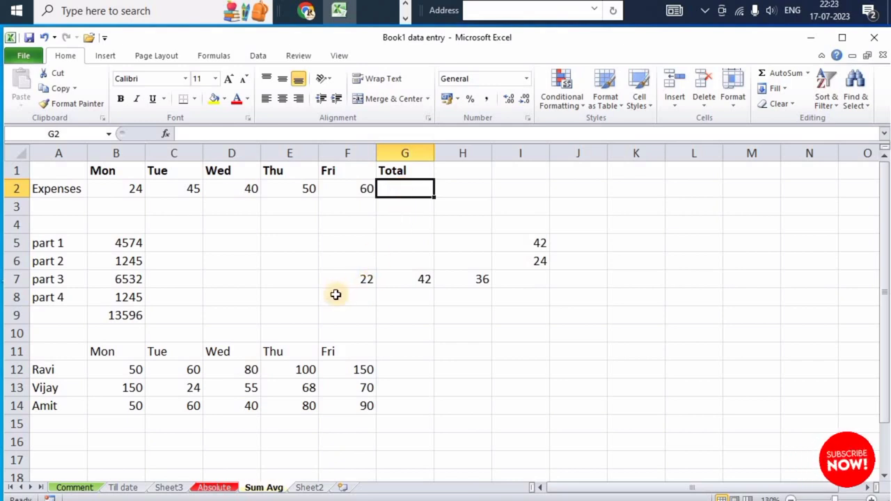
pyautogui.doubleClick(393, 188)
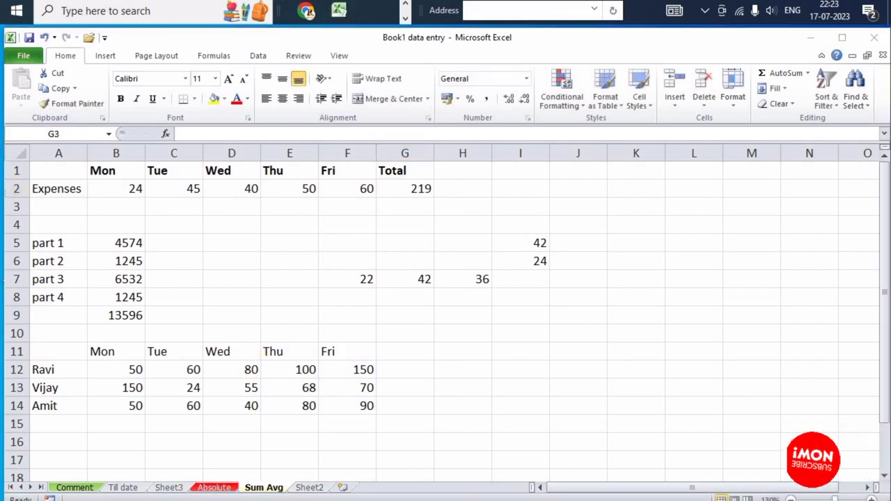
# Step: Fill all row and column totals of the weekday table at once with AutoSum over B12:G15
pyautogui.click(481, 411)
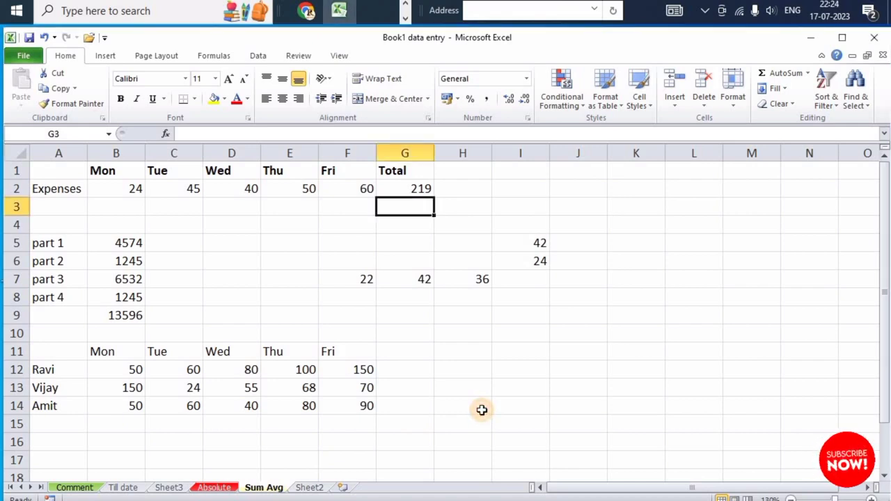
pyautogui.moveTo(127, 372); pyautogui.dragTo(384, 415)
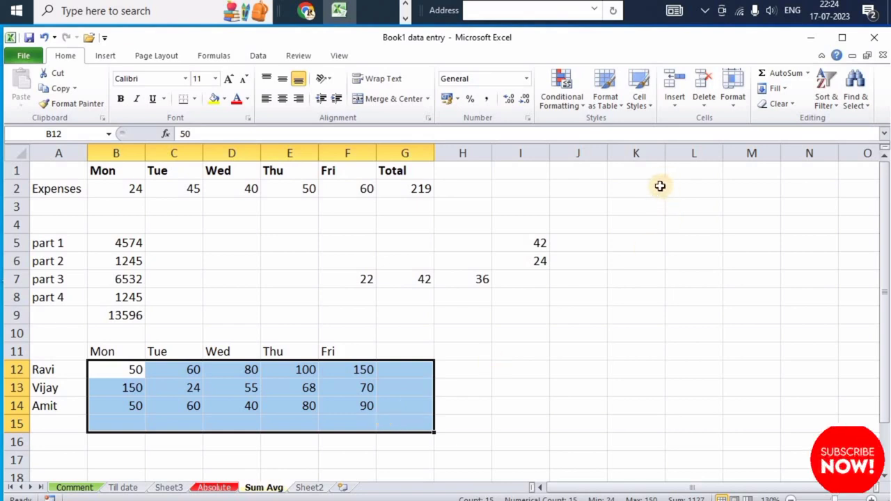
pyautogui.click(780, 75)
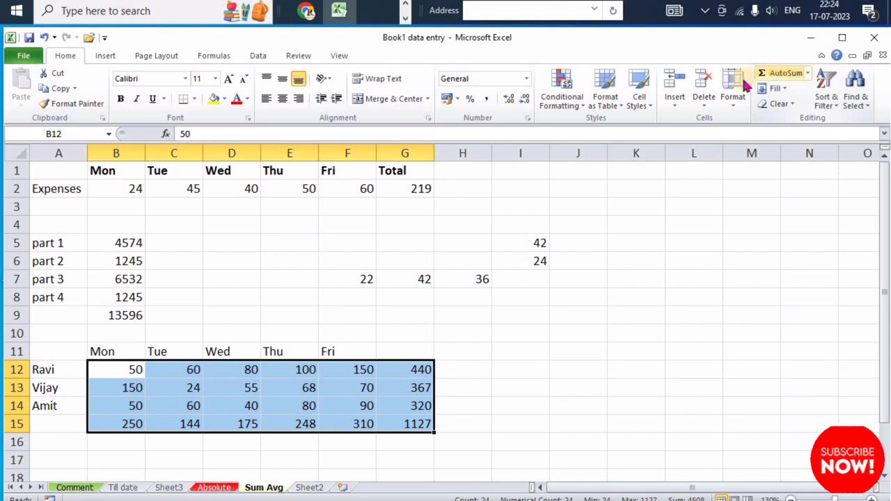
# Step: Total the two values in I5:I6 with AutoSum in cell I7
pyautogui.click(540, 279)
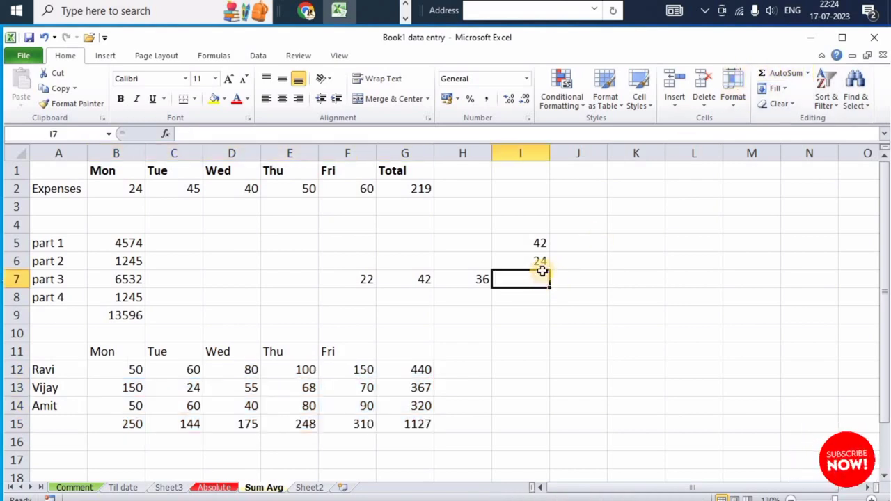
pyautogui.hotkey('alt', '=')
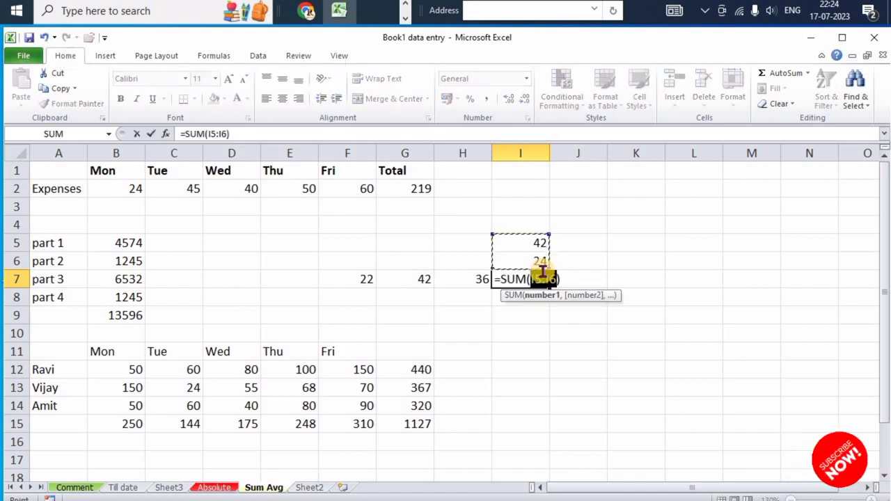
pyautogui.press('Return')
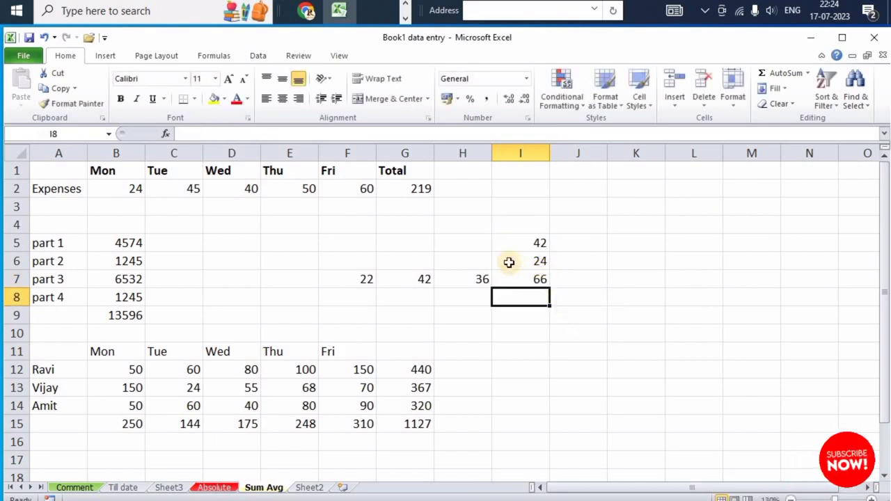
# Step: Label H1 "max" and enter the maximum of the Monday to Friday expenses, B2:F2, in H2
pyautogui.click(463, 170)
pyautogui.write('max')
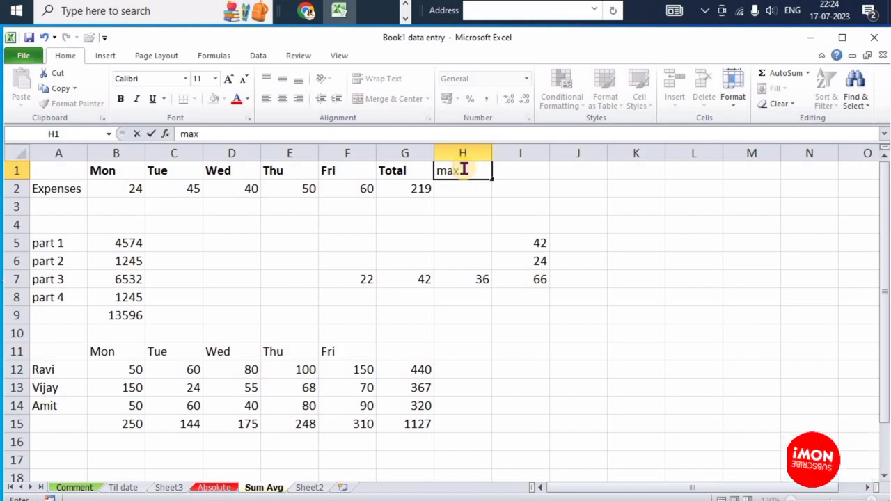
pyautogui.click(459, 190)
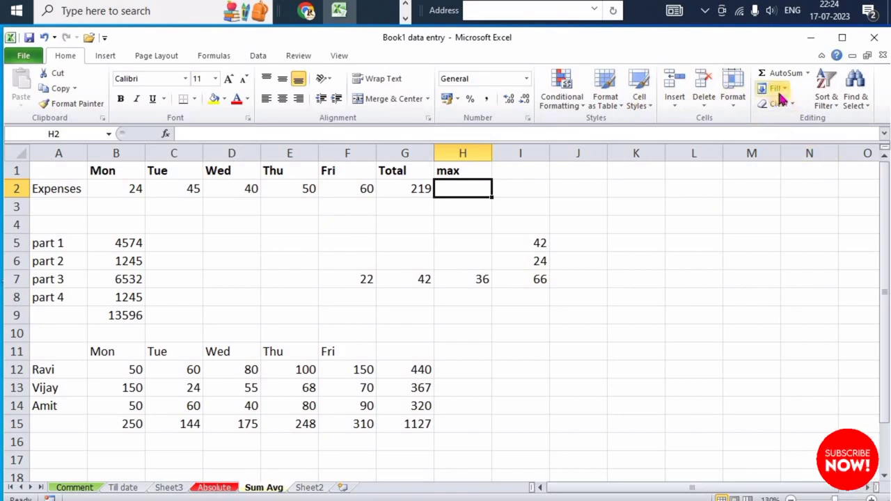
pyautogui.click(808, 76)
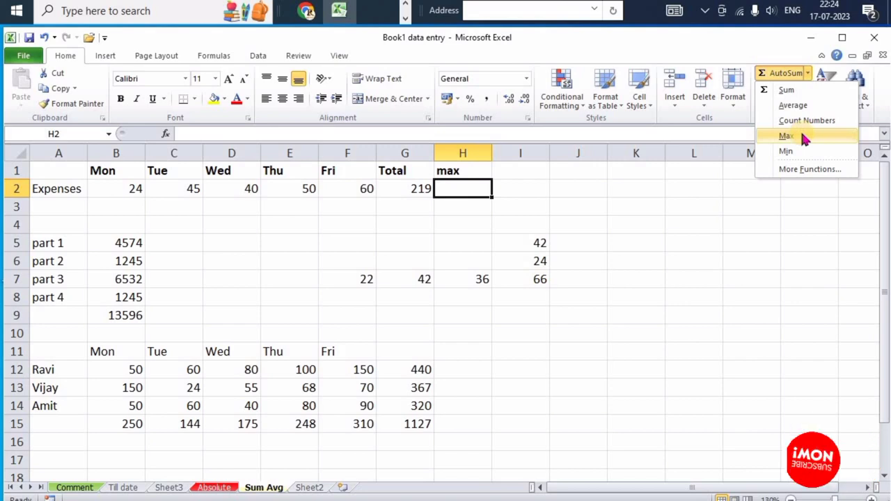
pyautogui.click(787, 136)
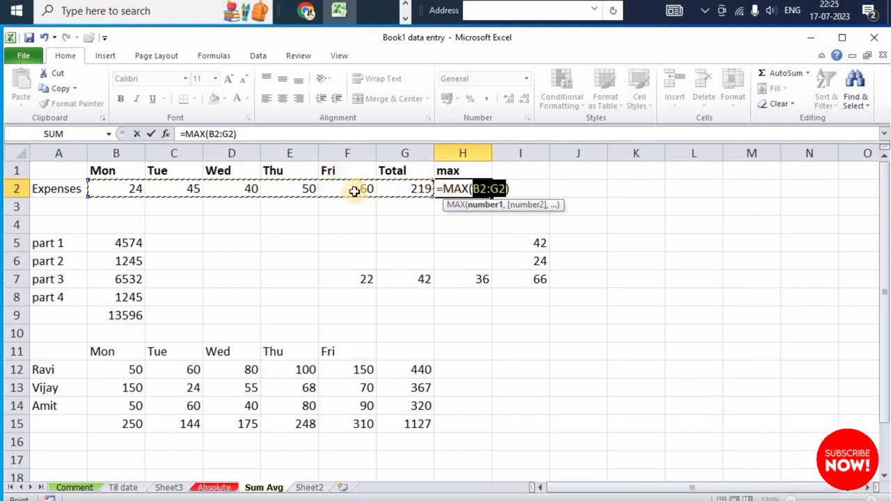
pyautogui.moveTo(355, 191); pyautogui.dragTo(133, 183)
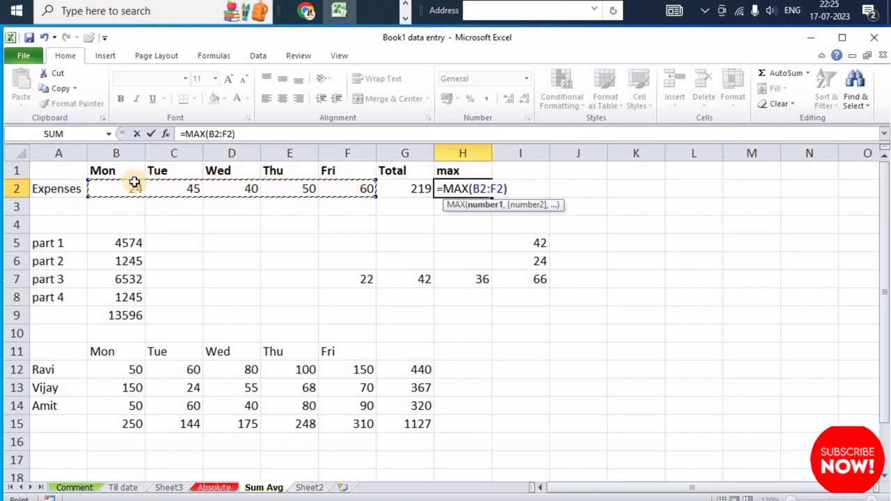
pyautogui.press('Return')
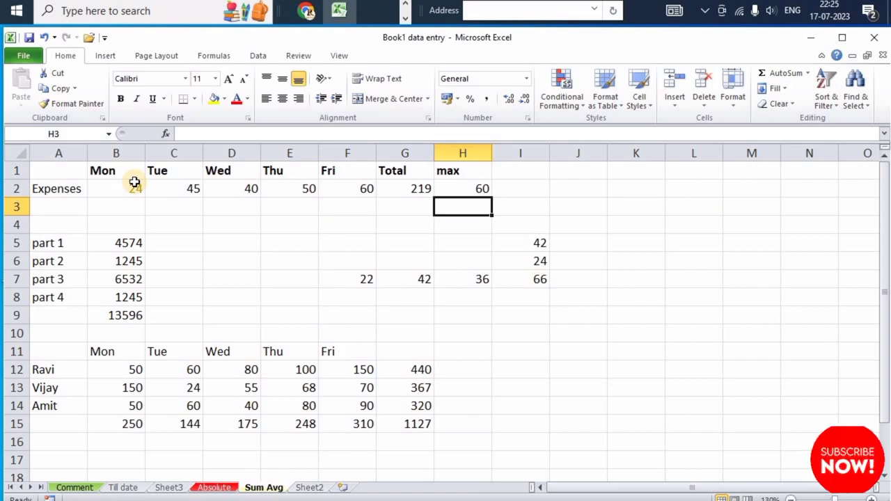
# Step: Label A10 "min" and enter the minimum of B5:B9 in B10 with the AutoSum Min function
pyautogui.click(216, 55)
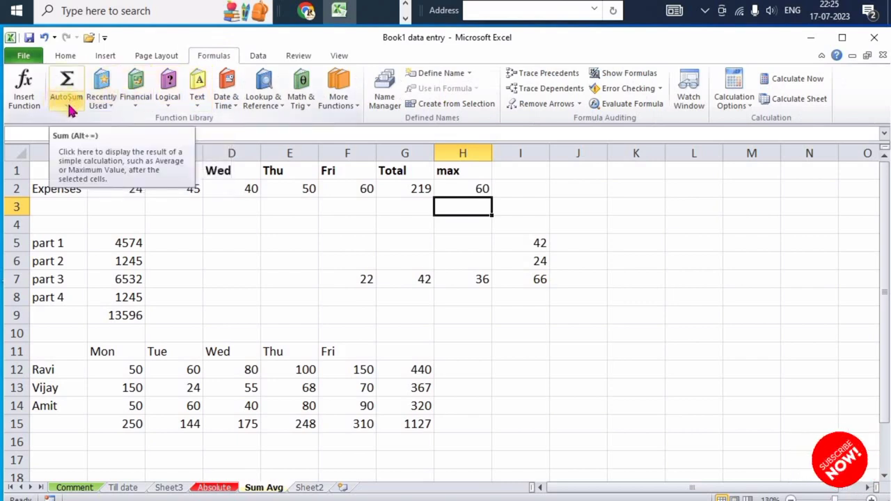
pyautogui.click(63, 323)
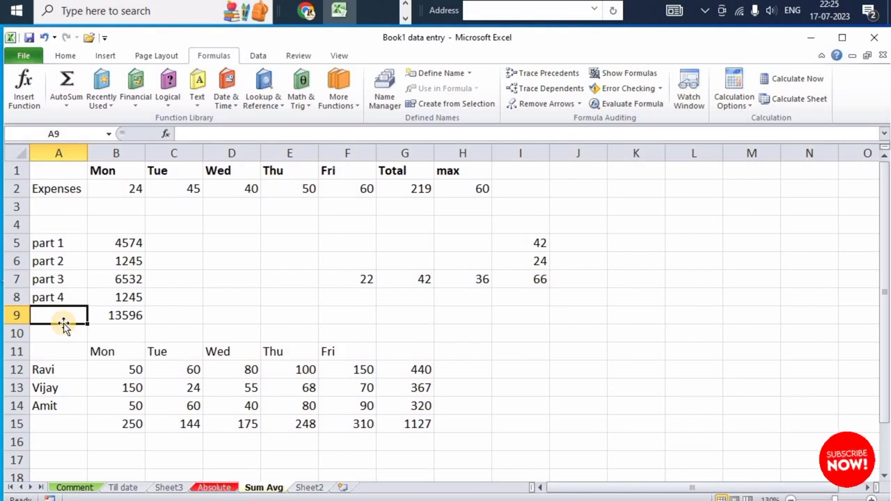
pyautogui.click(66, 106)
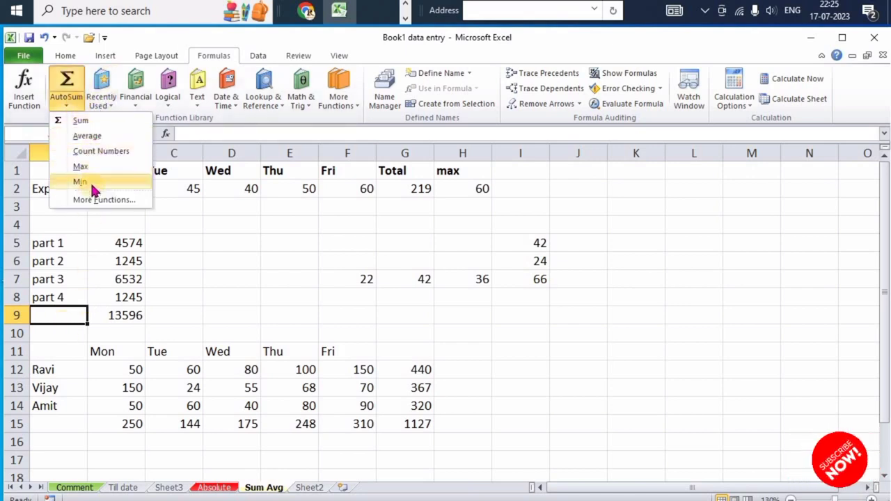
pyautogui.click(58, 333)
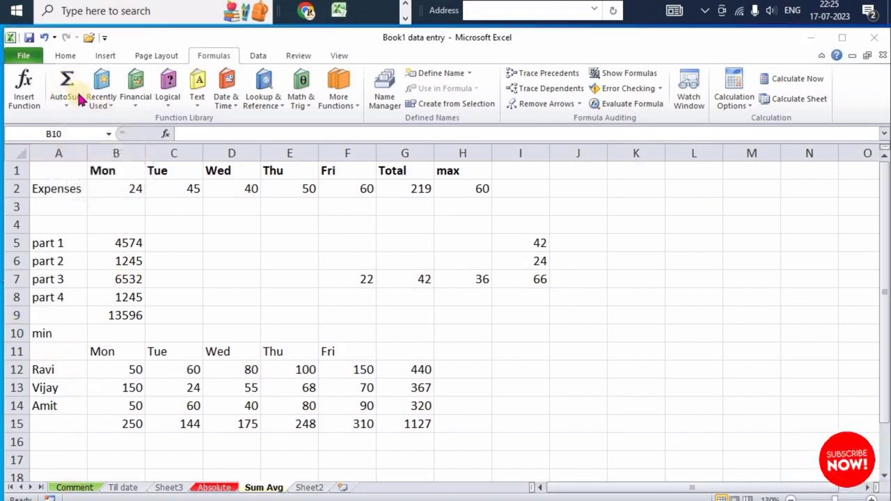
pyautogui.click(70, 108)
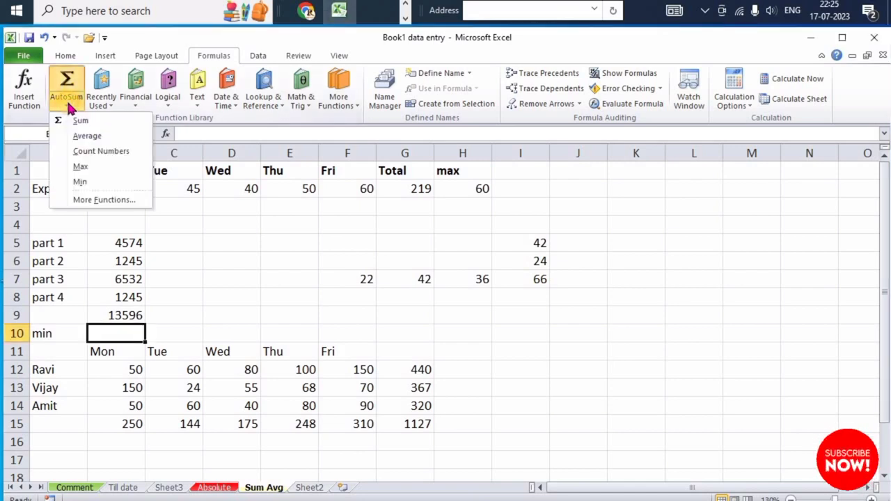
pyautogui.click(80, 182)
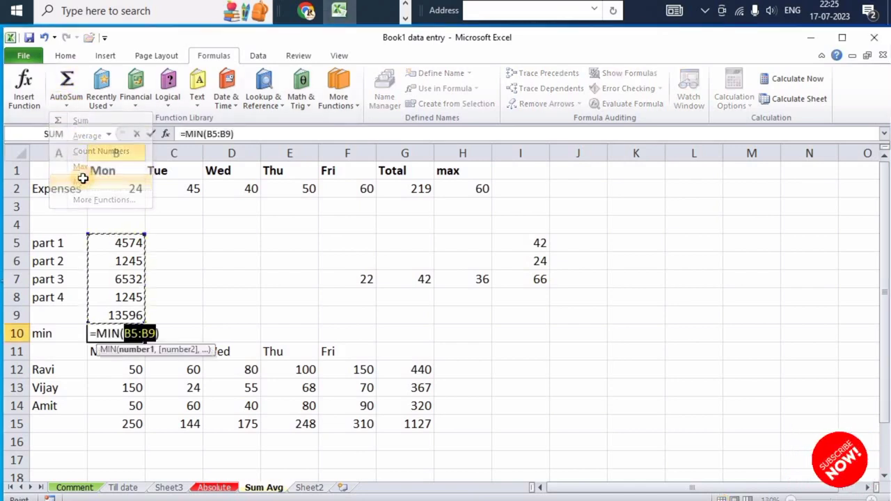
pyautogui.press('Return')
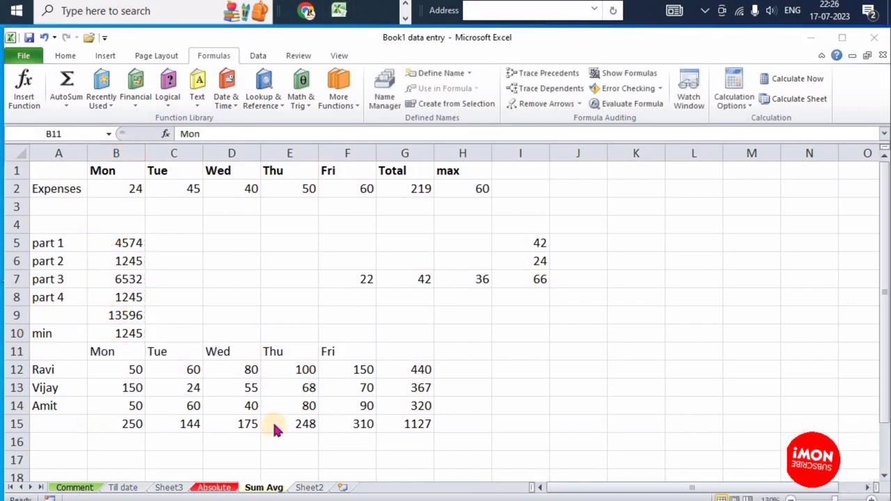
pyautogui.click(264, 317)
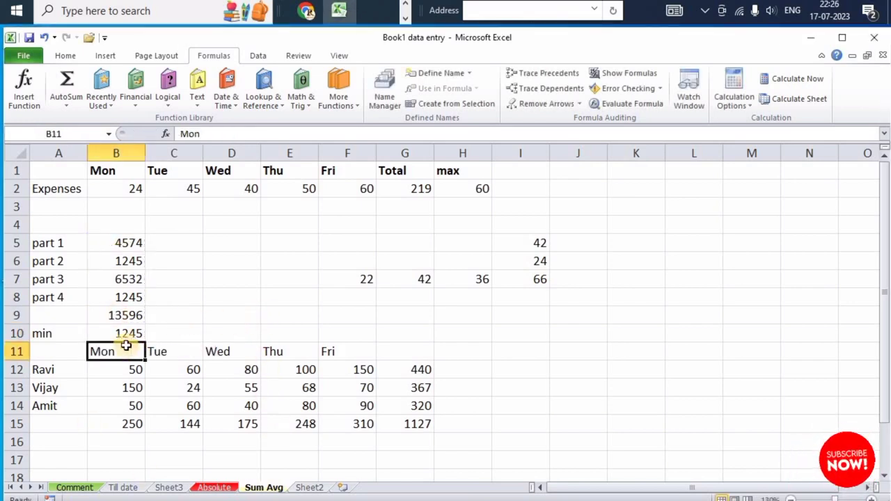
pyautogui.click(126, 334)
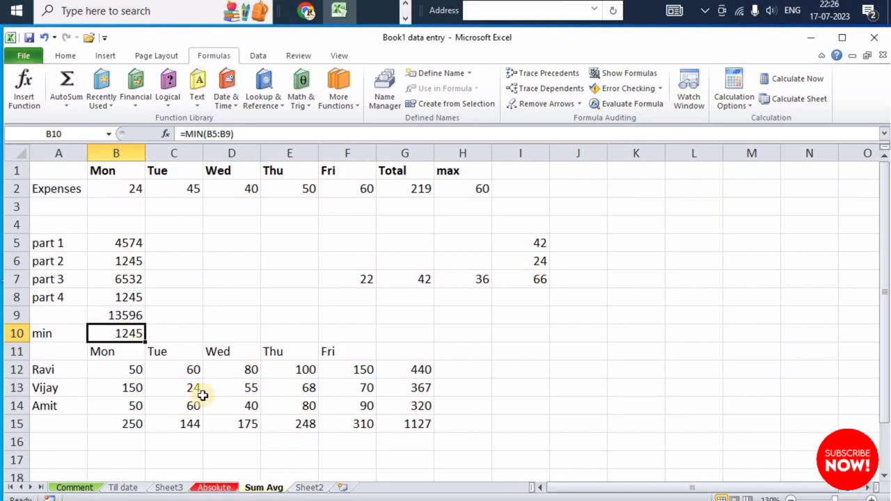
pyautogui.click(423, 424)
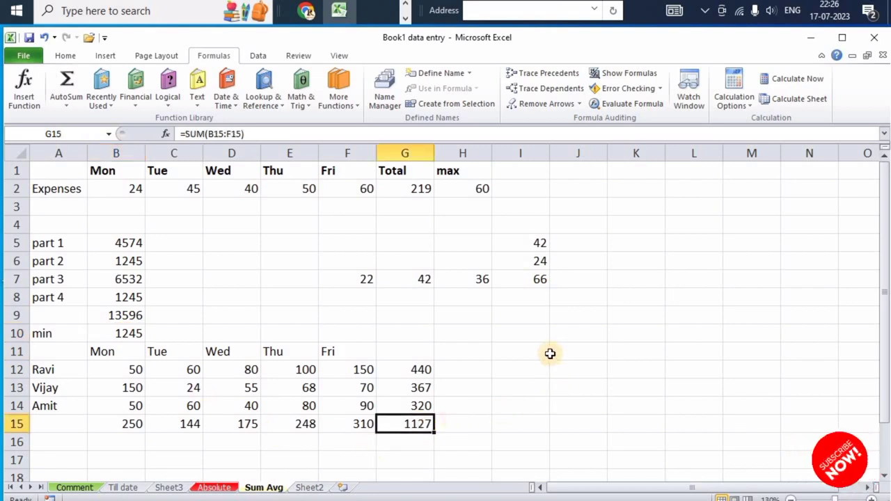
pyautogui.click(572, 298)
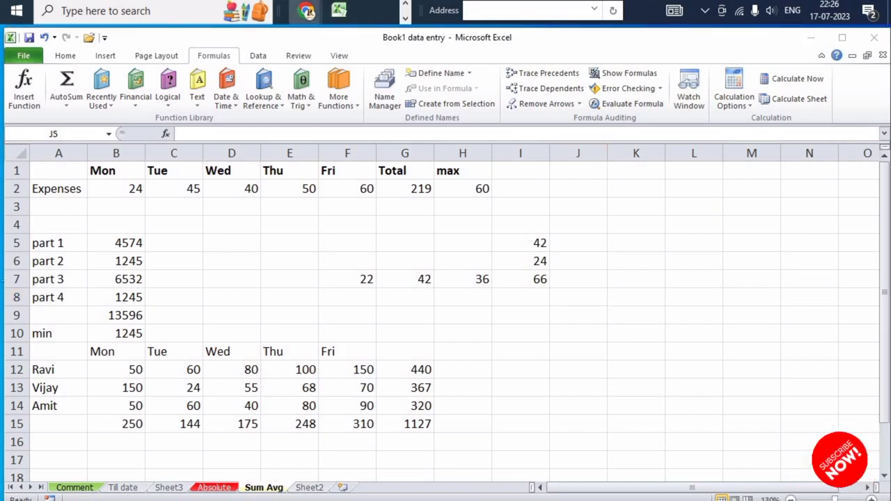
# Step: Enter a SUM of the separate ranges B7:B8, C2:D2 and B13:C14 in J5, and reopen its formula to review the ranges
pyautogui.click(568, 242)
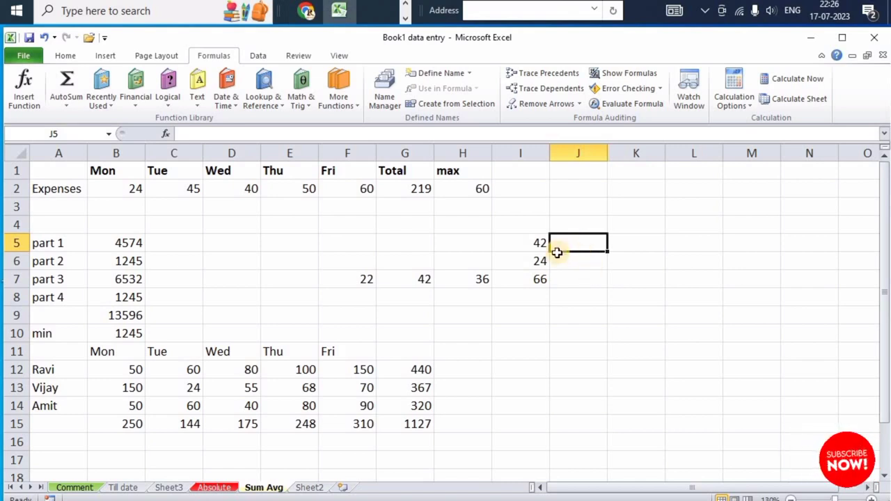
pyautogui.click(75, 59)
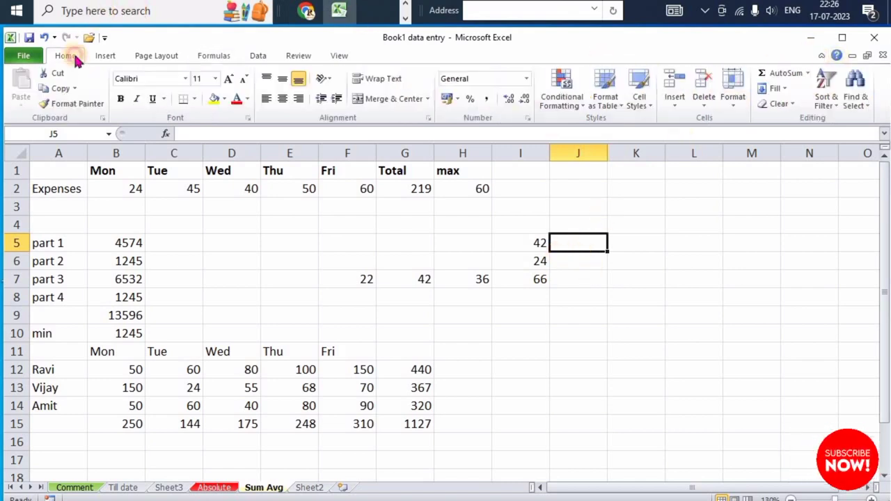
pyautogui.click(782, 73)
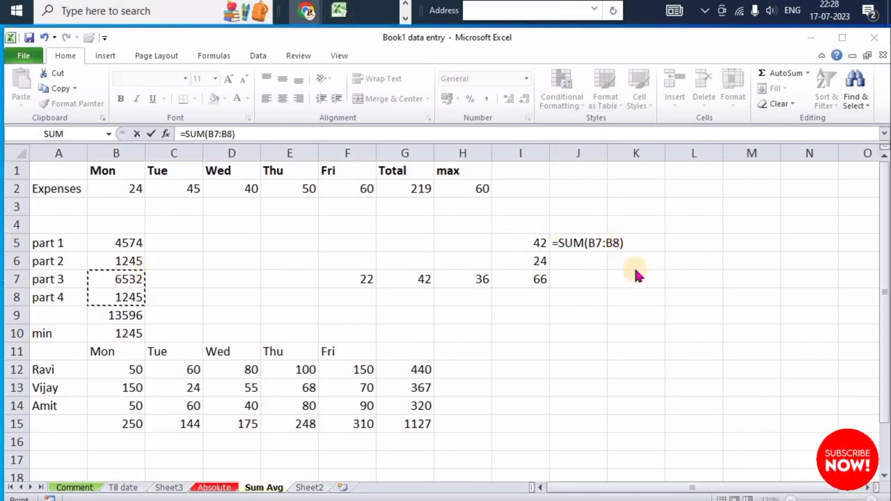
pyautogui.click(622, 243)
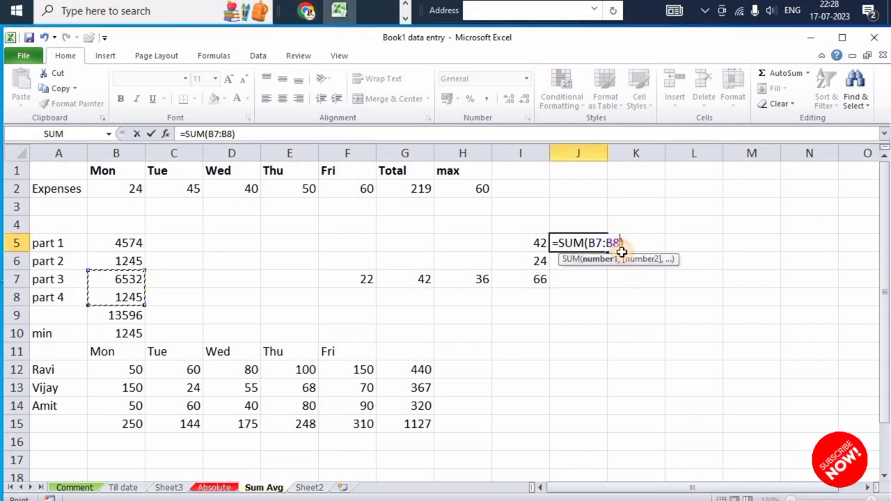
pyautogui.write(',')
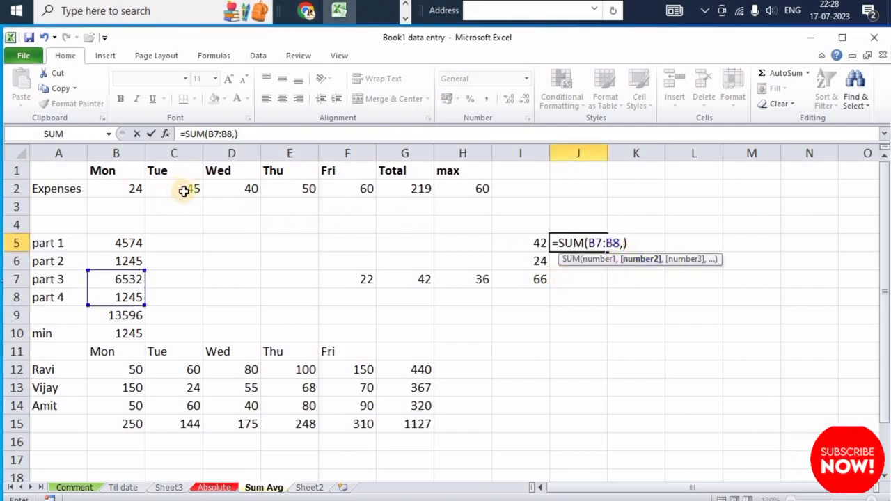
pyautogui.moveTo(181, 191); pyautogui.dragTo(230, 196)
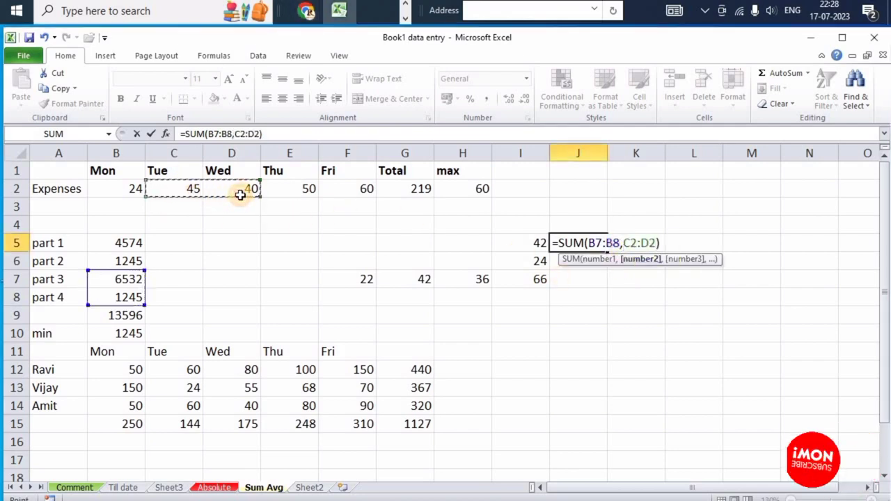
pyautogui.write(',')
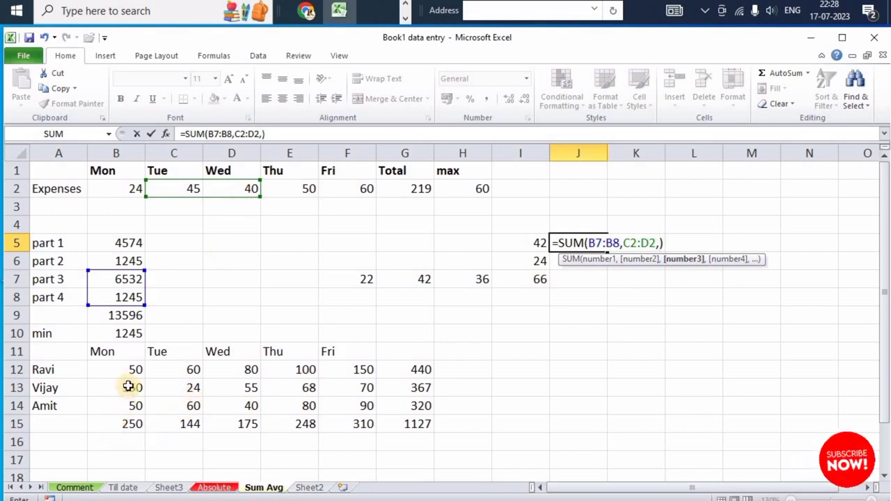
pyautogui.moveTo(124, 385); pyautogui.dragTo(195, 404)
pyautogui.press('Return')
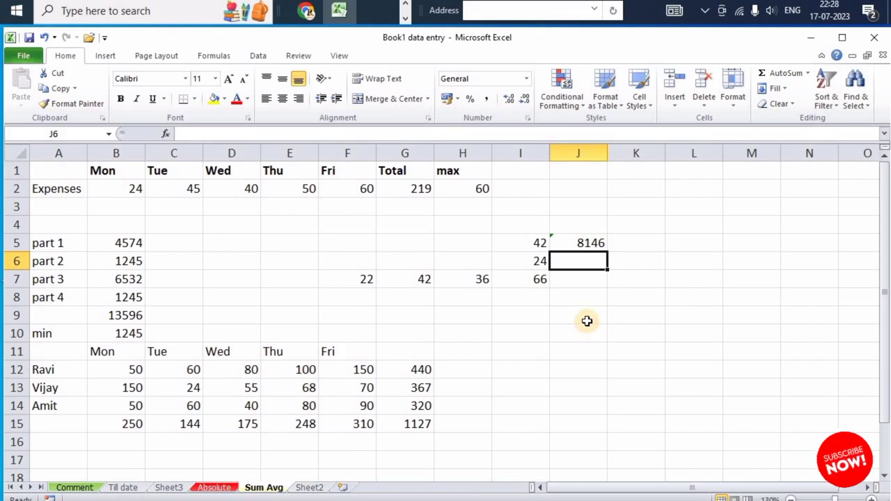
pyautogui.click(598, 243)
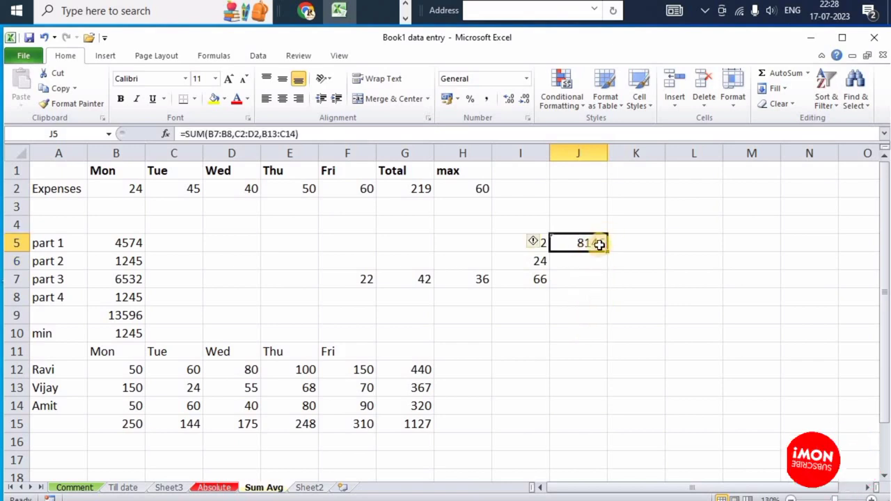
pyautogui.doubleClick(599, 243)
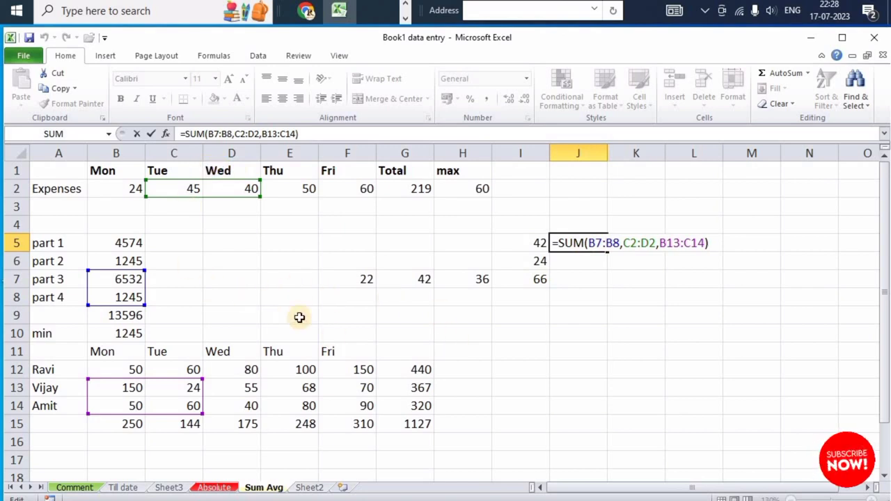